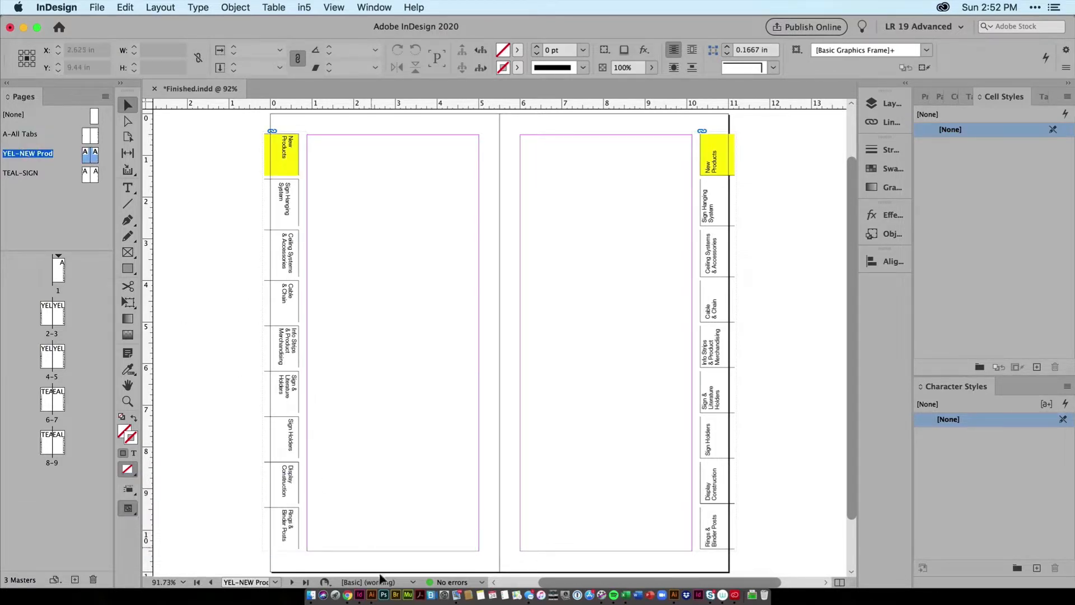
Step: Switch to Illustrator and inspect the tab artwork by hiding and reshowing the TextBlack and Black Lines layers
click(372, 596)
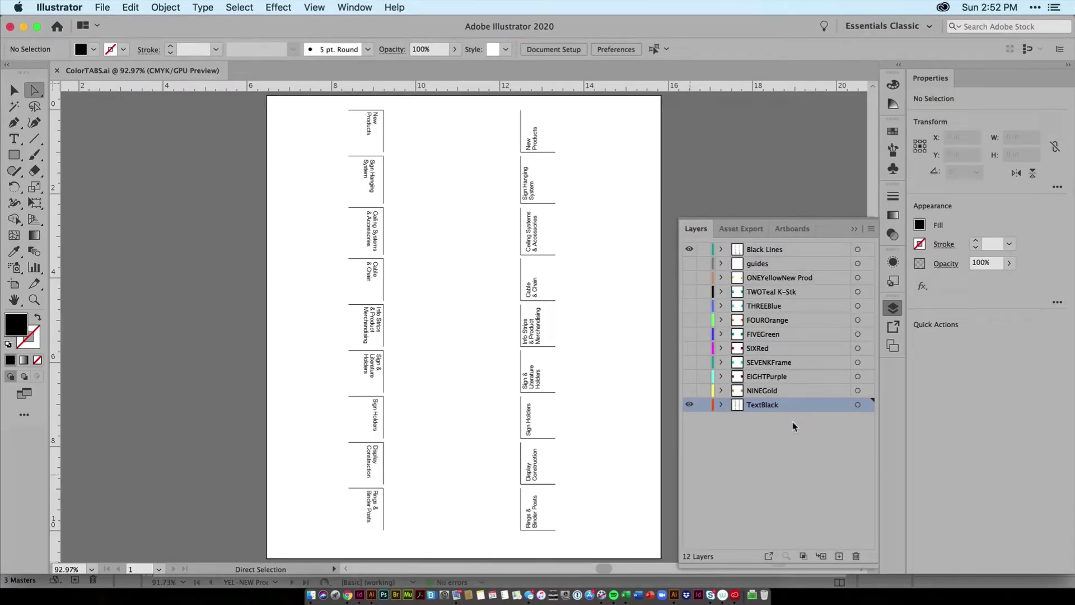
click(690, 405)
click(691, 406)
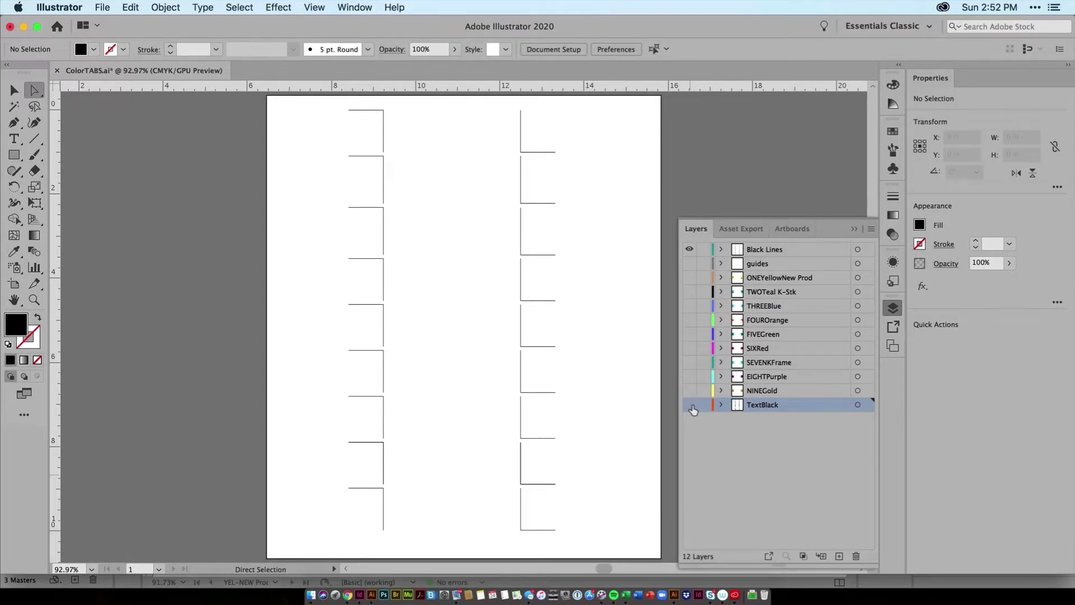
click(690, 405)
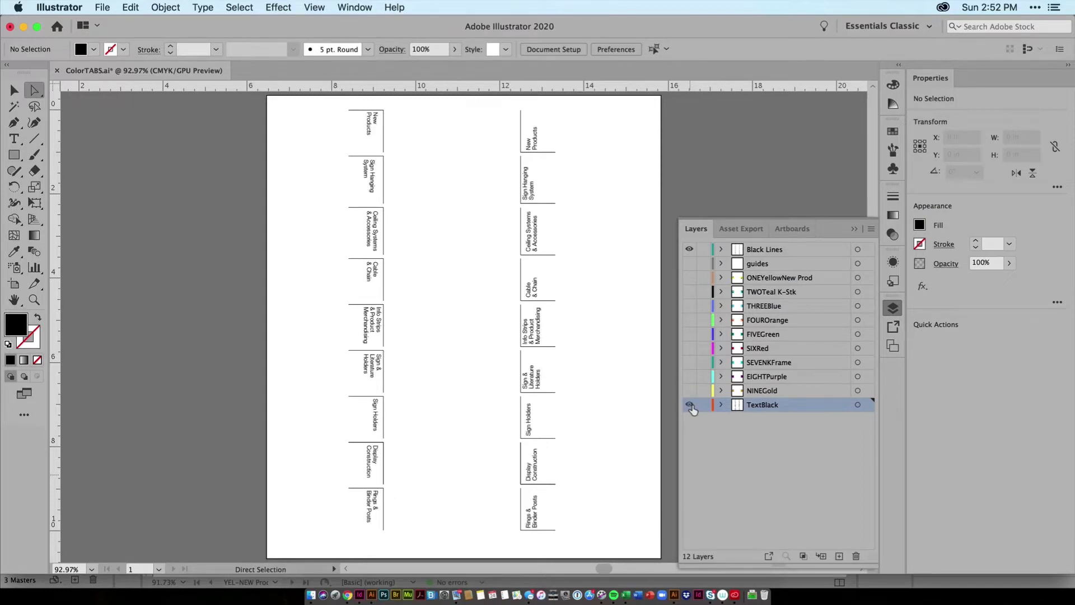
click(689, 250)
click(690, 249)
Step: Show the ONEYellowNew Prod, TWOTeal K-Stk and THREEBlue layers of the tab artwork
click(689, 277)
click(689, 291)
click(689, 307)
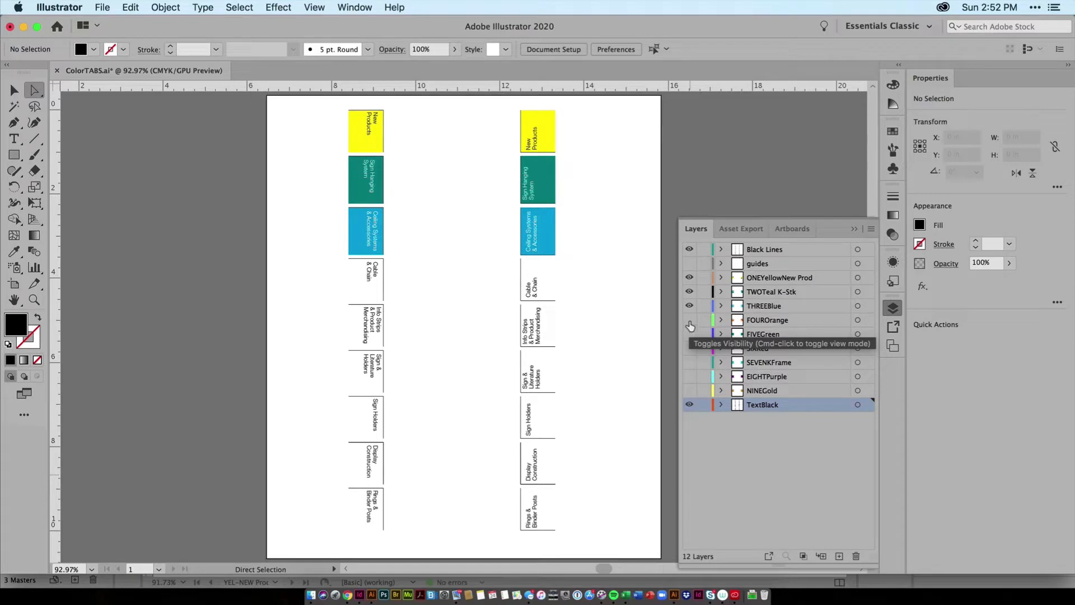
Step: Expand the THREEBlue layer and hide the text object on the right-hand Ceiling Systems & Accessories tab
key(super+space)
drag(506, 214, 646, 312)
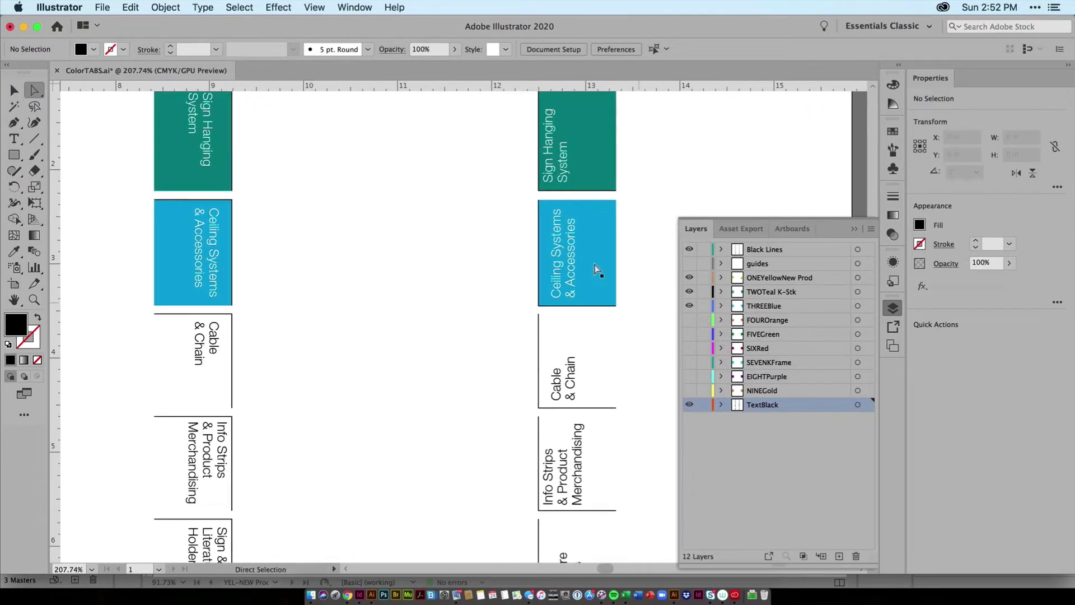
click(721, 305)
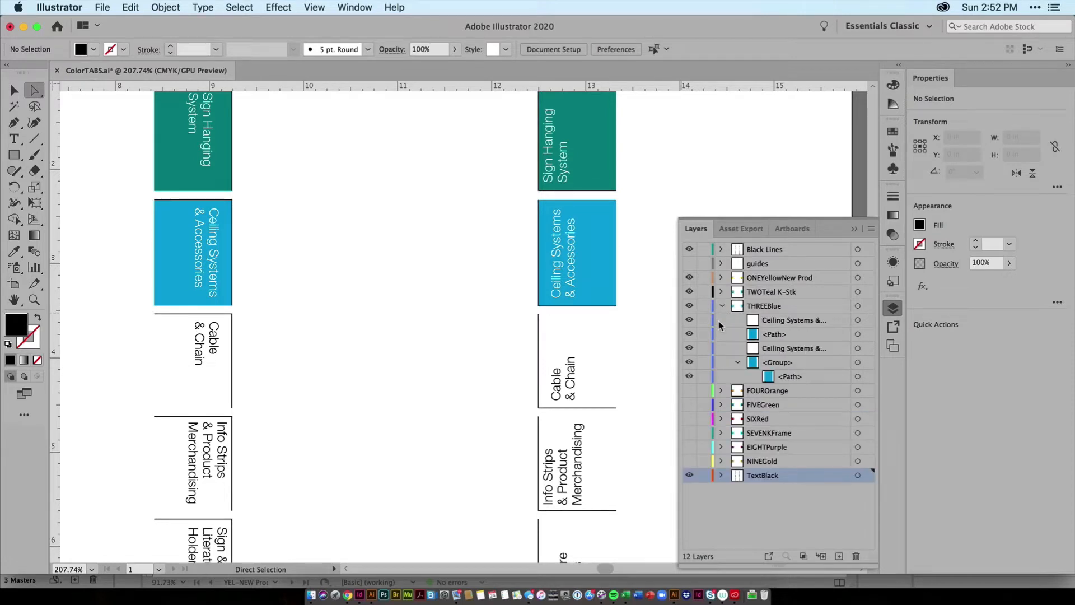
click(691, 321)
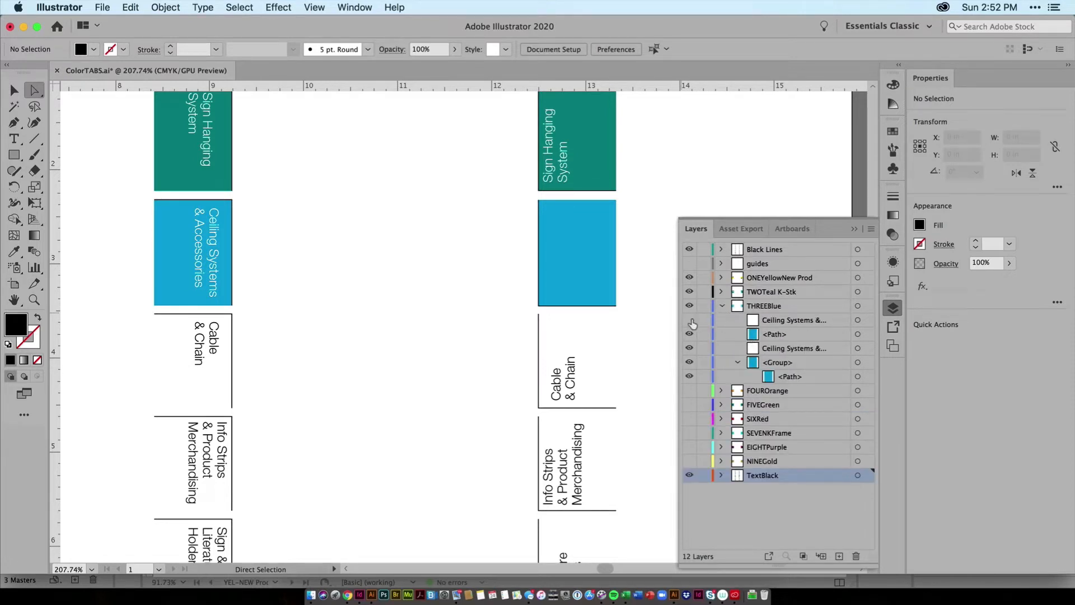
click(690, 321)
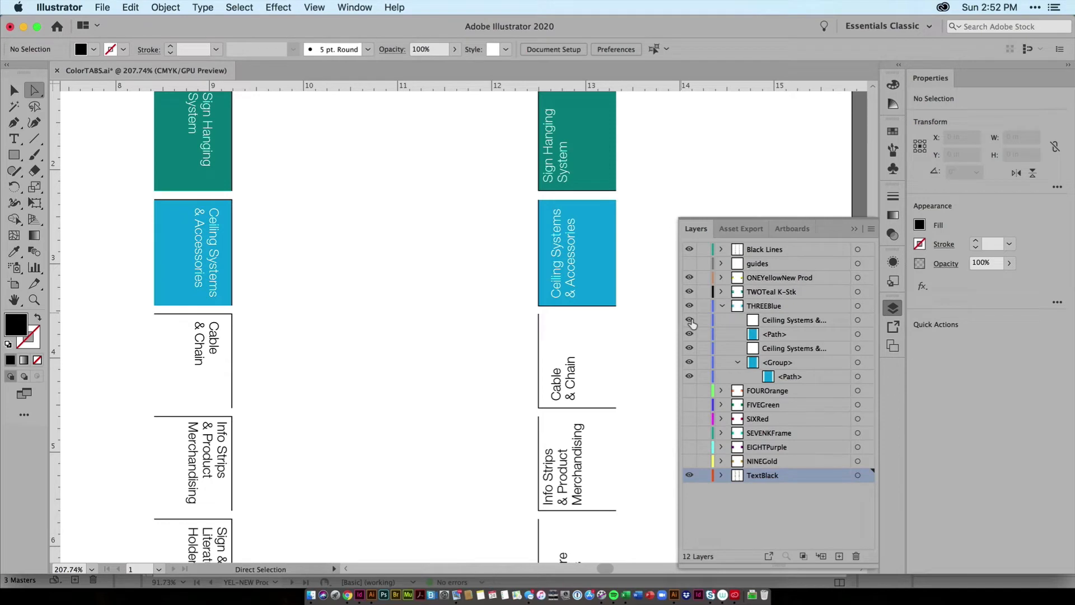
click(690, 320)
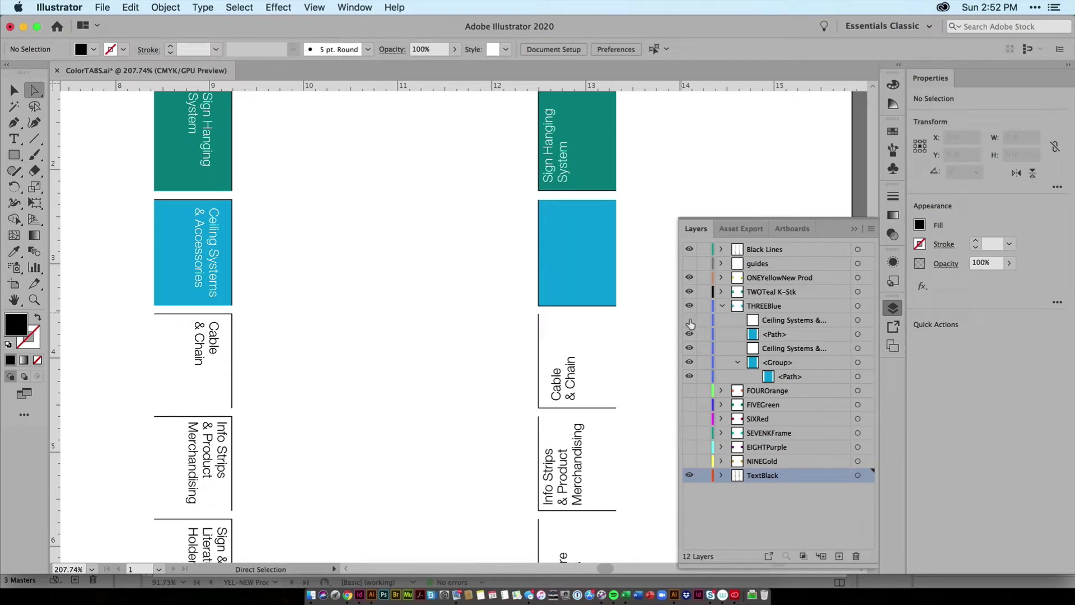
key(super+0)
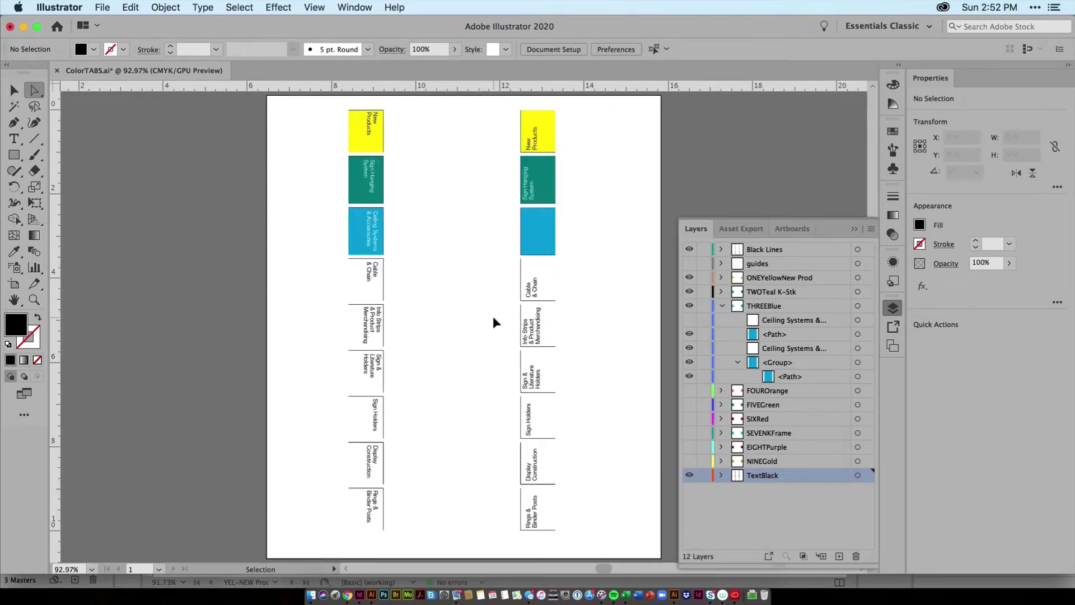
key(super+1)
key(super+0)
Step: Switch to InDesign and compare the A-All Tabs master spread with the YEL-NEW Prod master
click(359, 596)
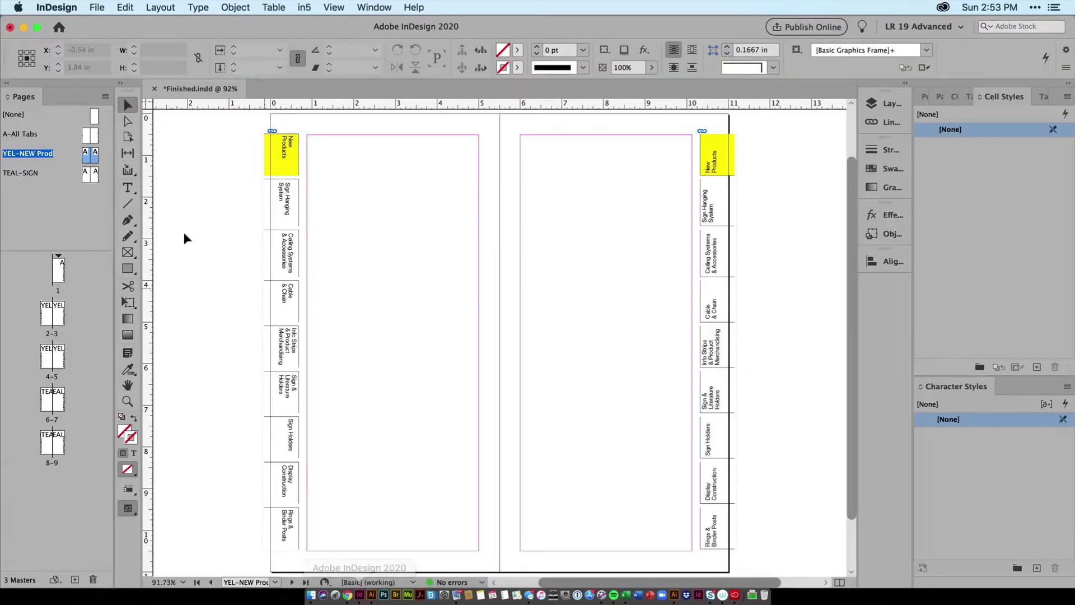
double_click(15, 134)
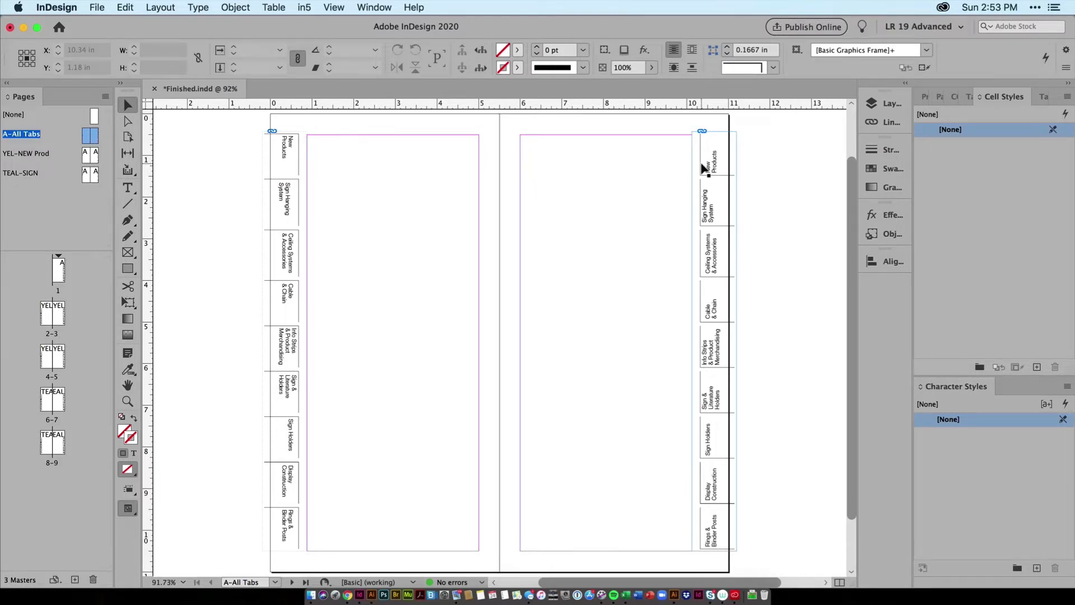
double_click(23, 154)
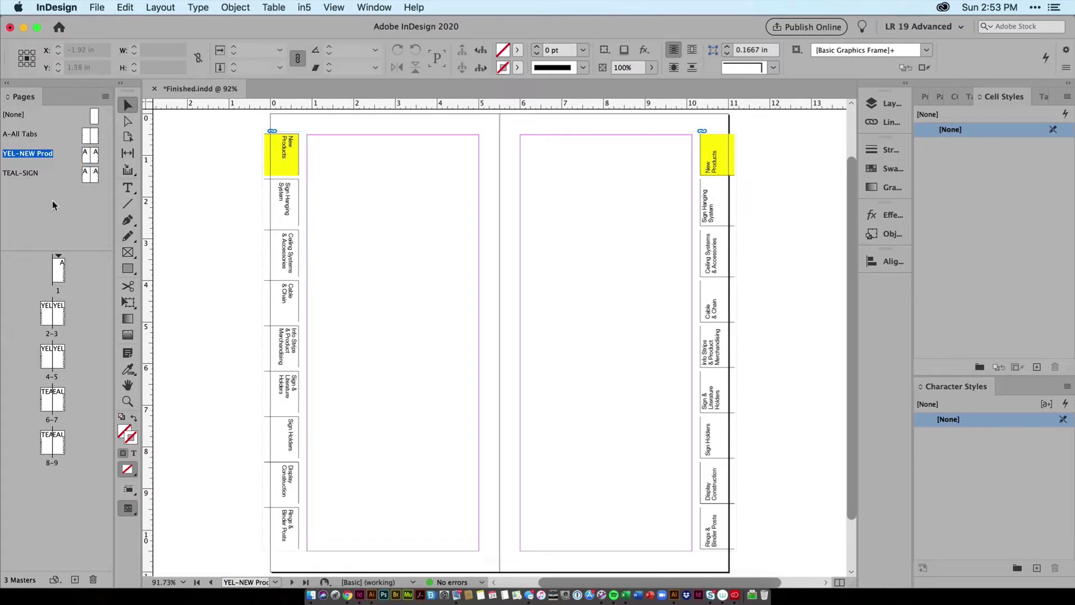
double_click(21, 136)
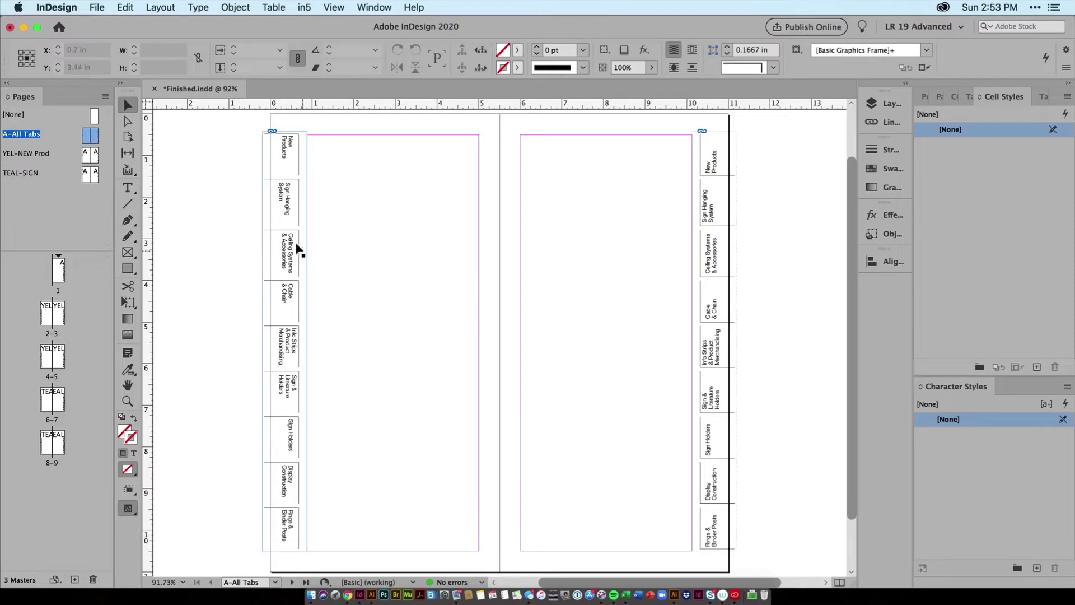
Step: Create a new master with prefix BLUE and name Ceiling, based on the A-All Tabs master
click(105, 98)
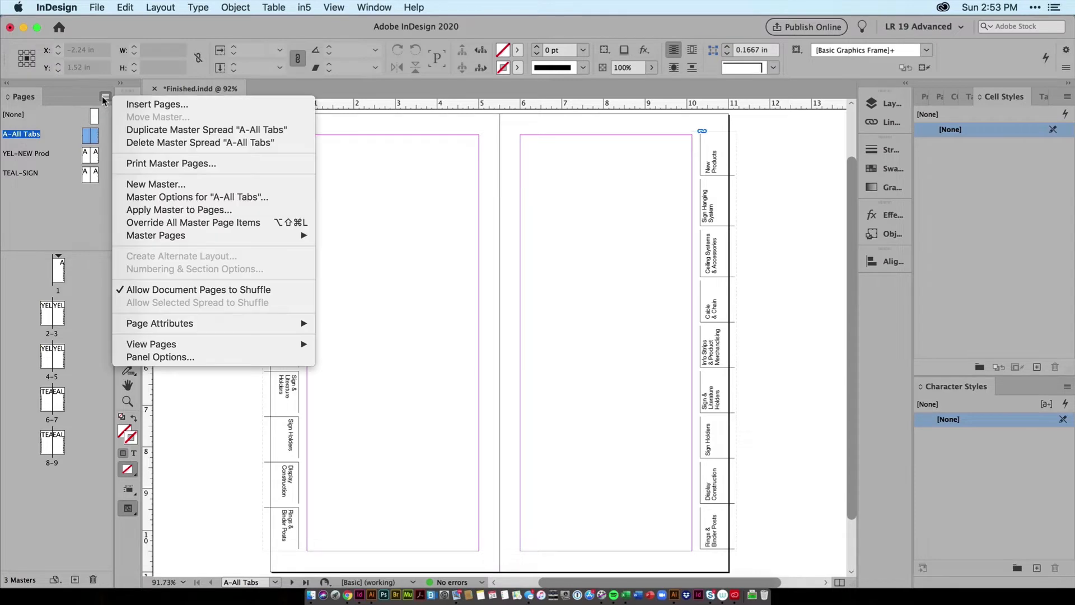
click(200, 186)
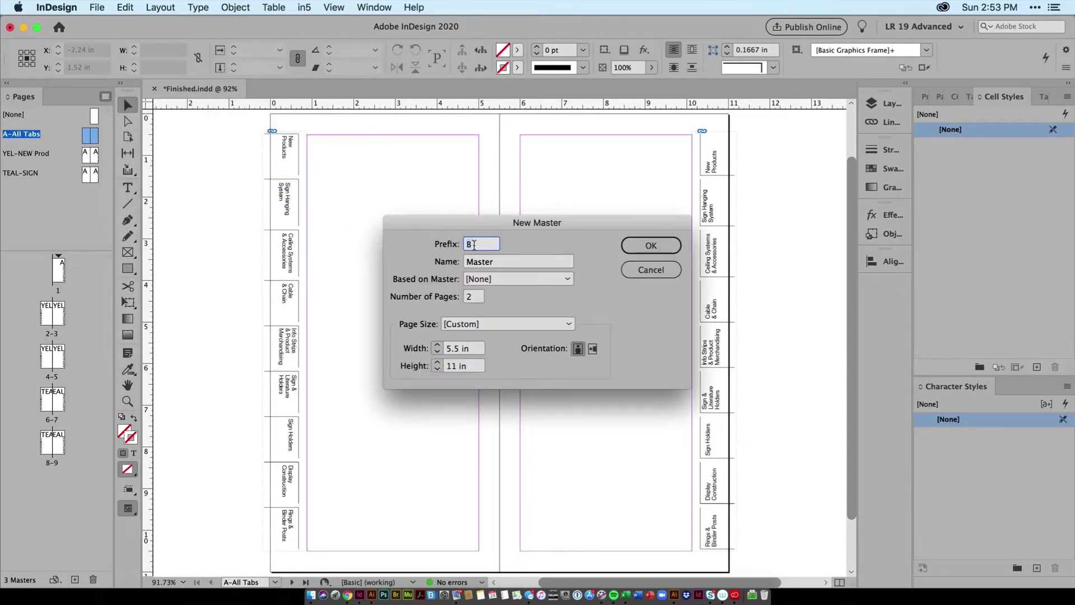
text(O)
key(BackSpace)
text(BLUE)
key(Tab)
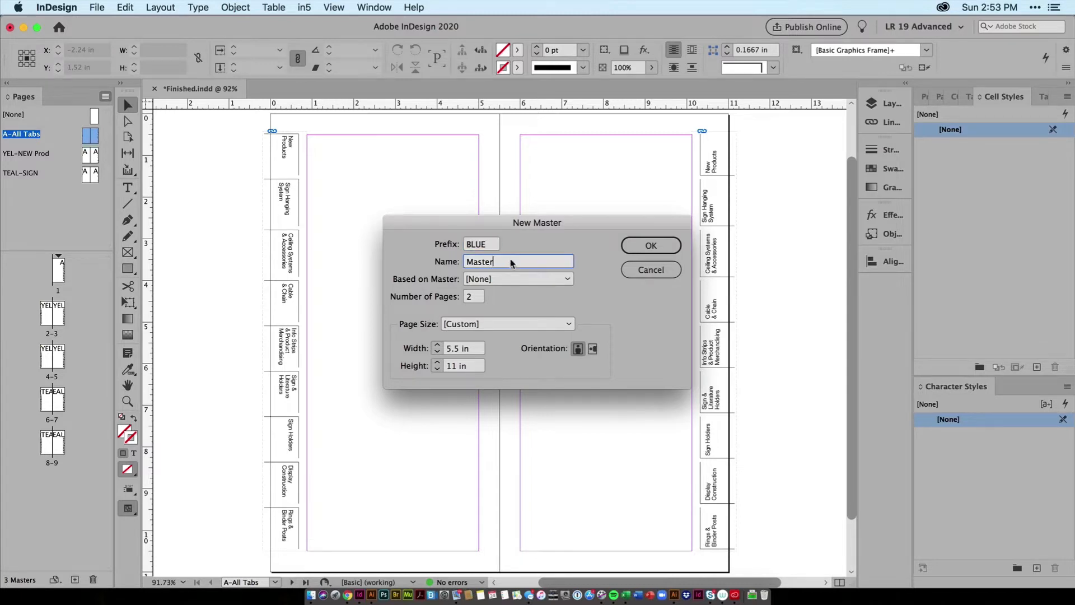
text(Ceiling)
click(473, 280)
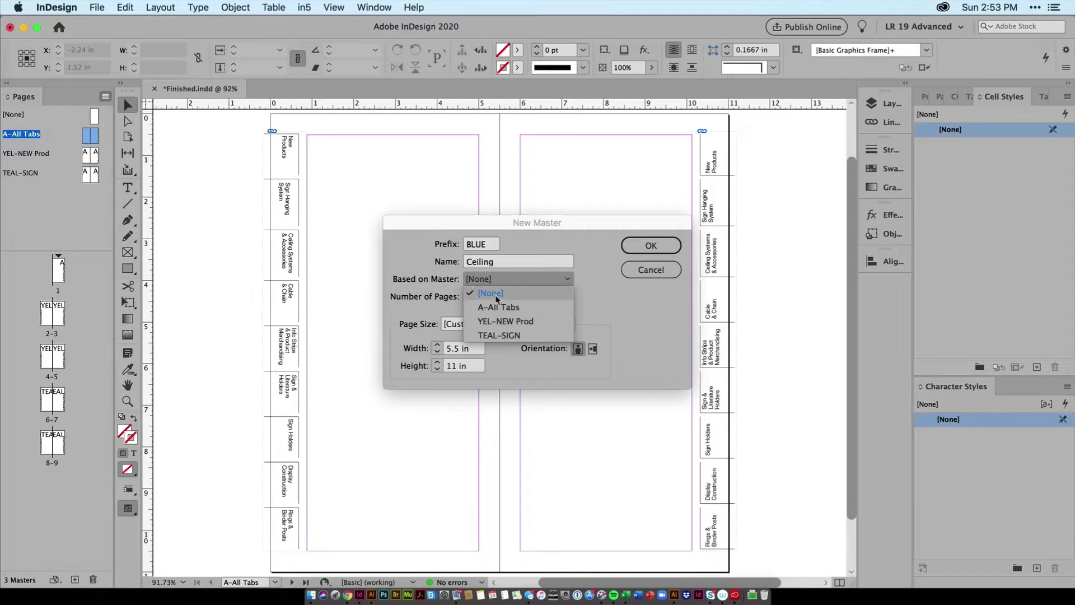
click(507, 308)
click(657, 246)
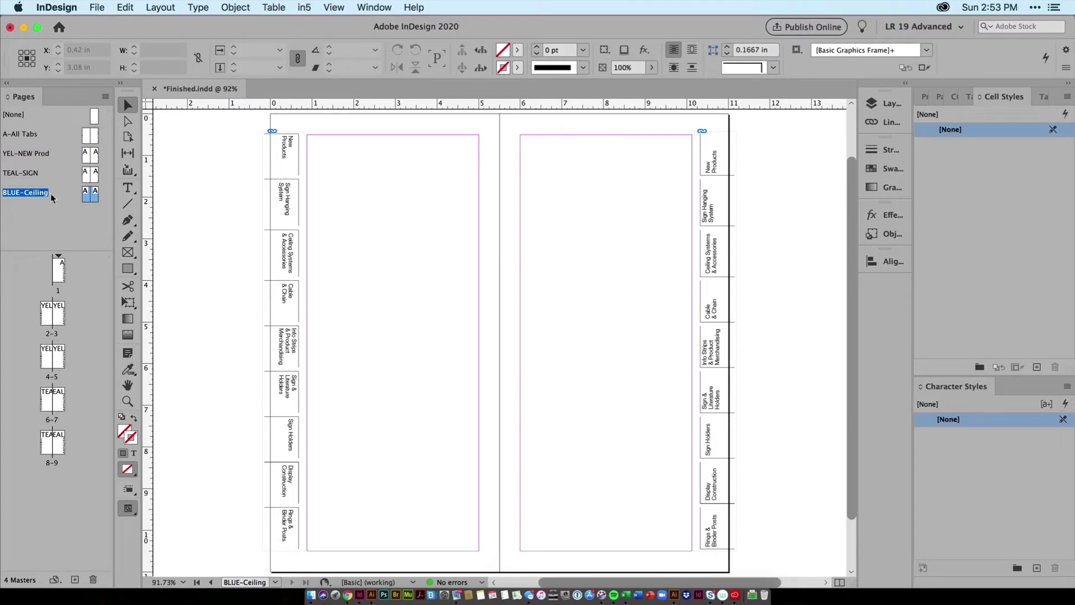
Step: Override both tab frames on the BLUE-Ceiling master and turn on the THREEBlue object layer in the left frame
click(289, 215)
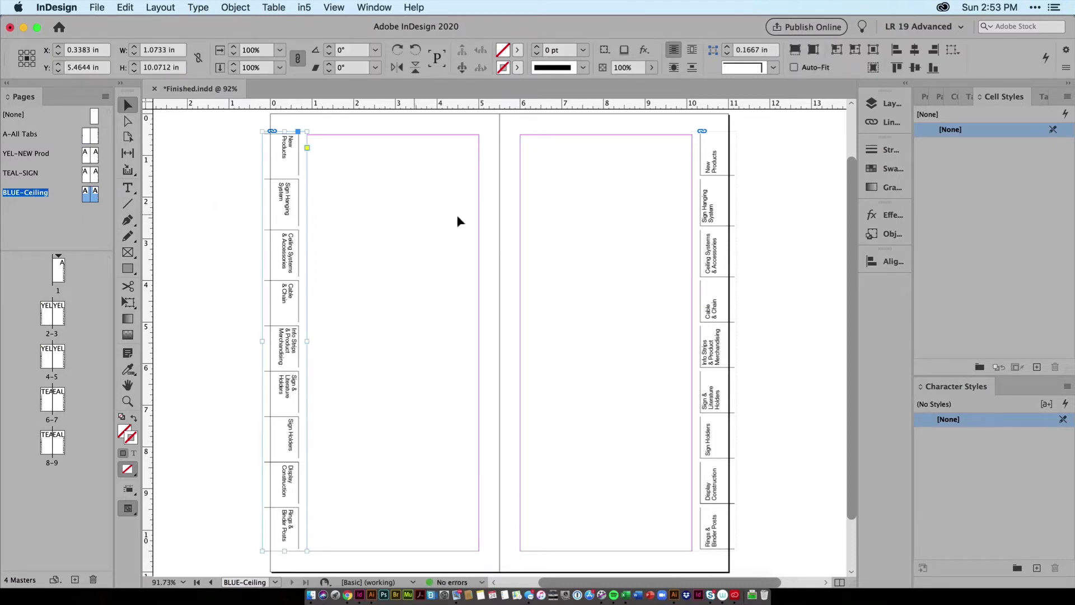
shift+click(714, 227)
click(289, 230)
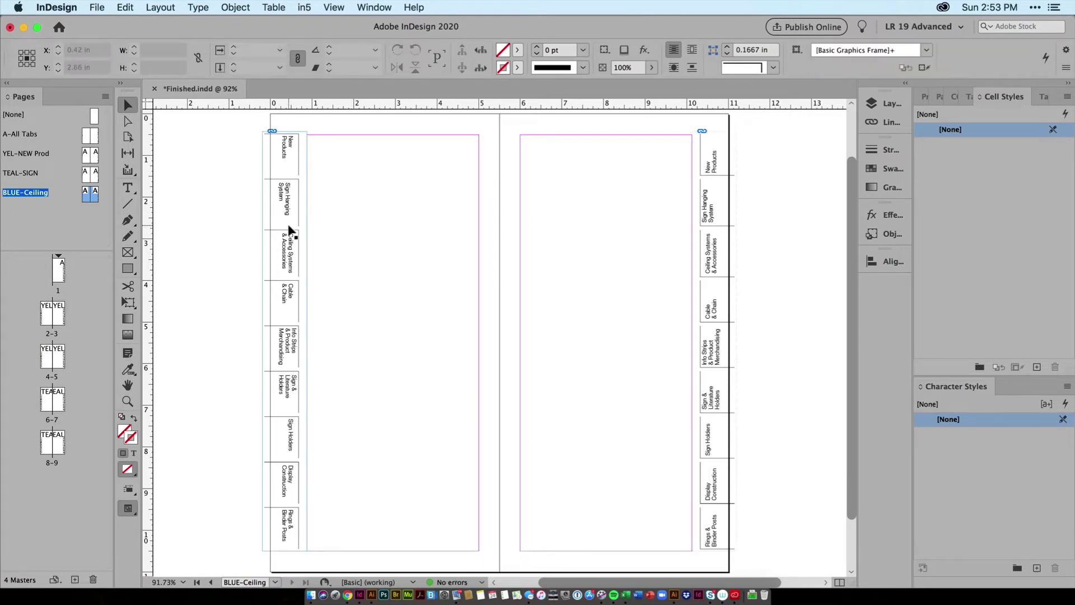
click(234, 7)
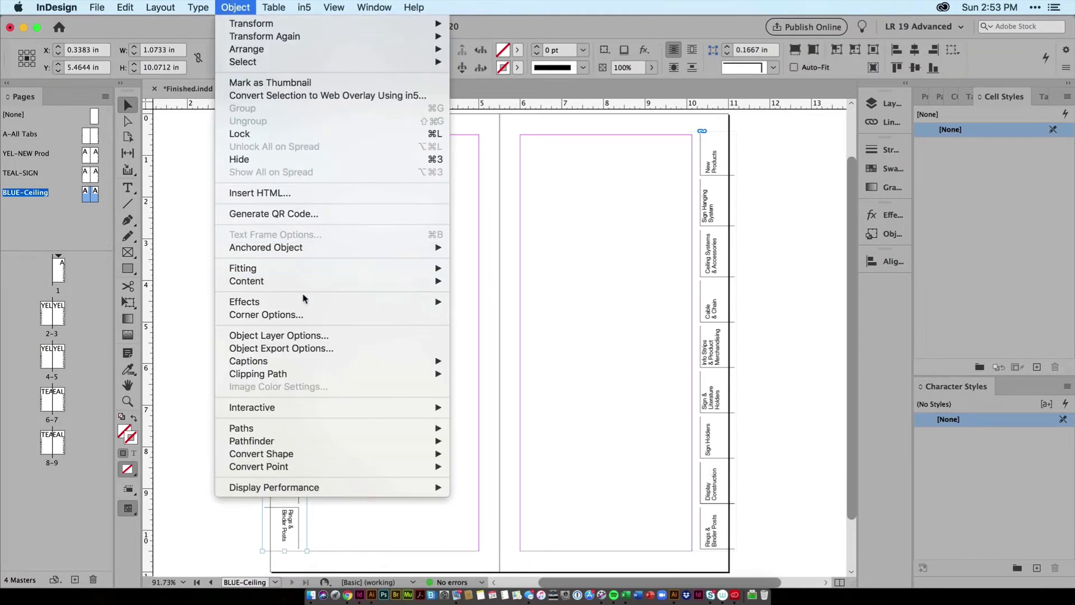
click(333, 337)
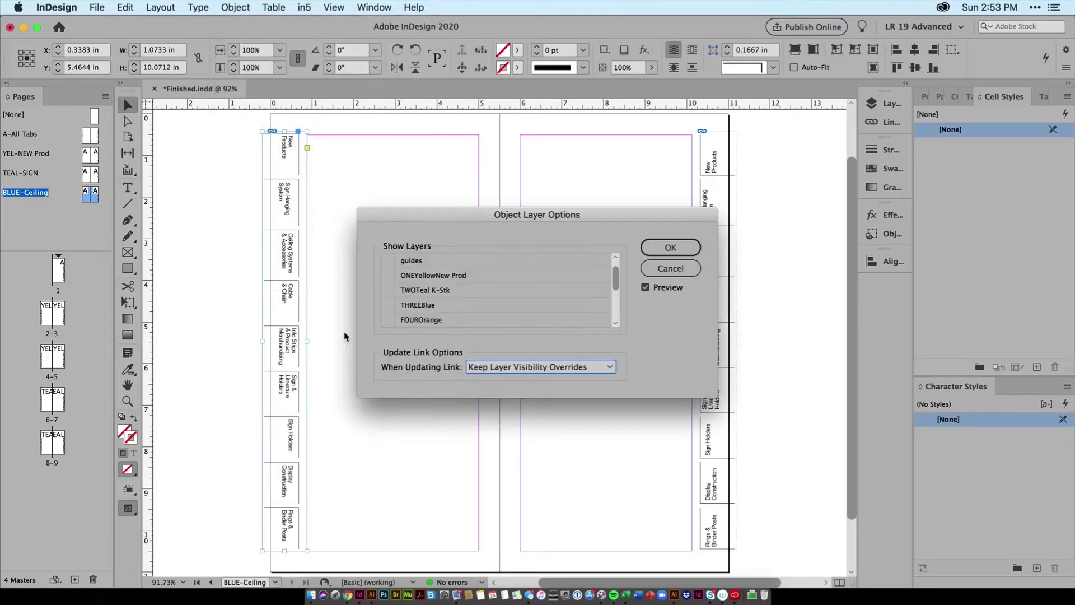
click(389, 306)
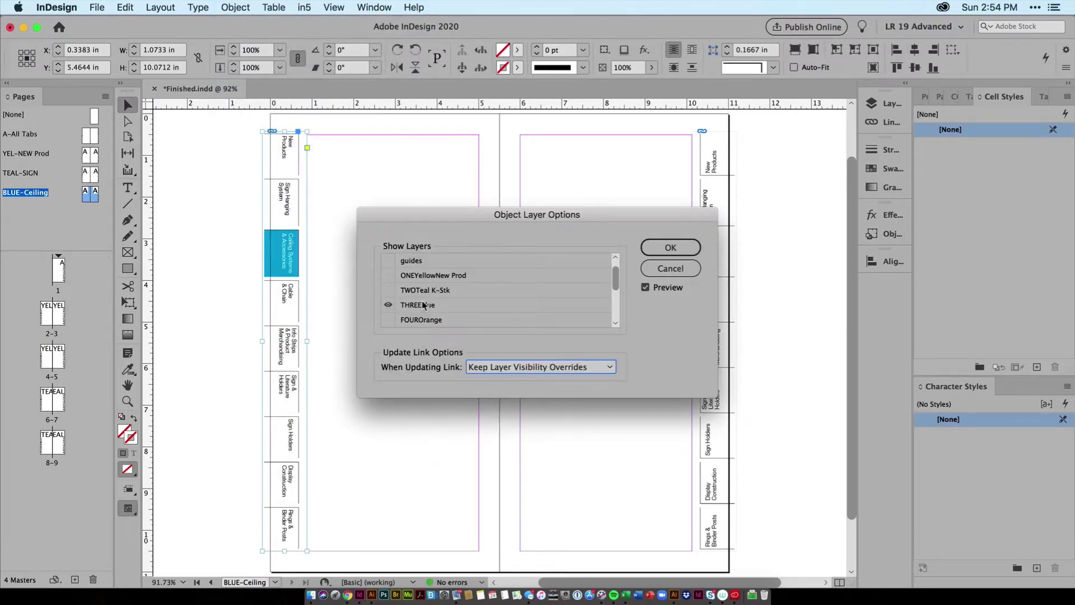
click(671, 247)
Step: Turn on the THREEBlue object layer in the right-hand tab frame of the BLUE-Ceiling master
click(710, 268)
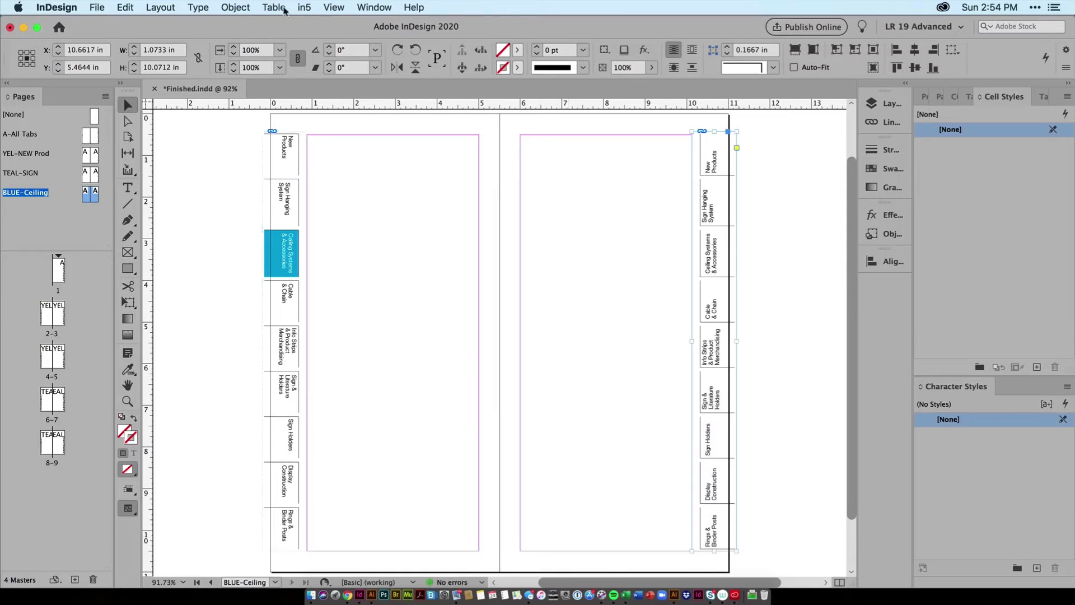
click(235, 7)
click(307, 335)
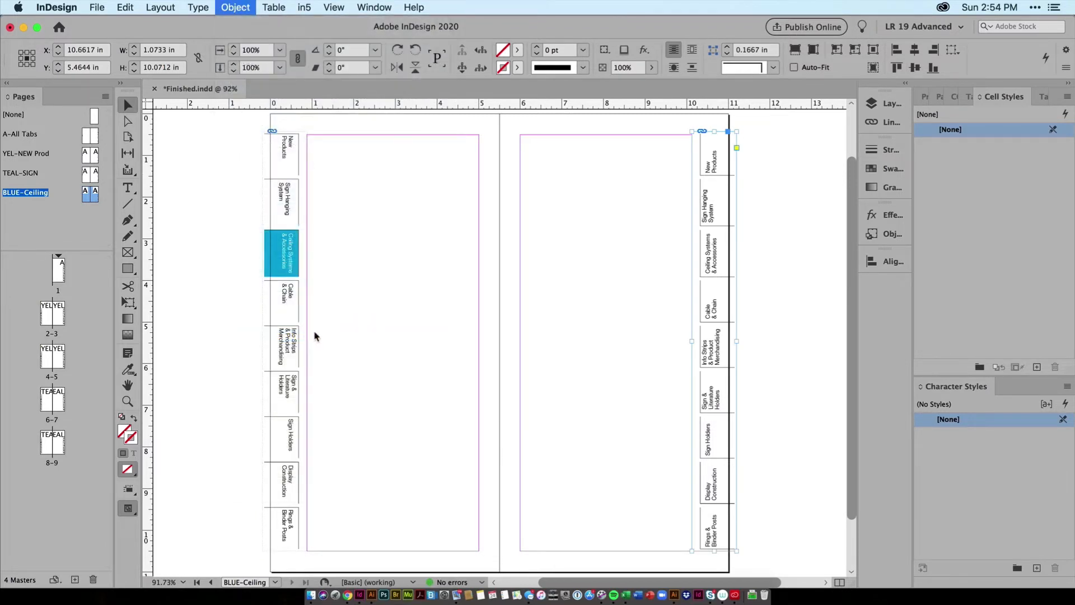
click(385, 305)
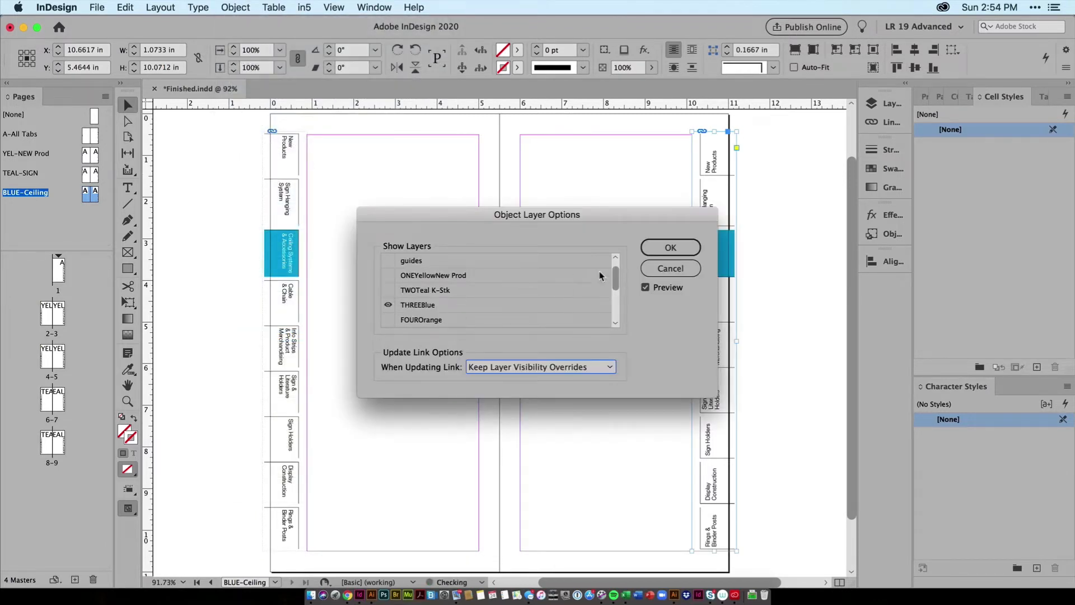
click(670, 247)
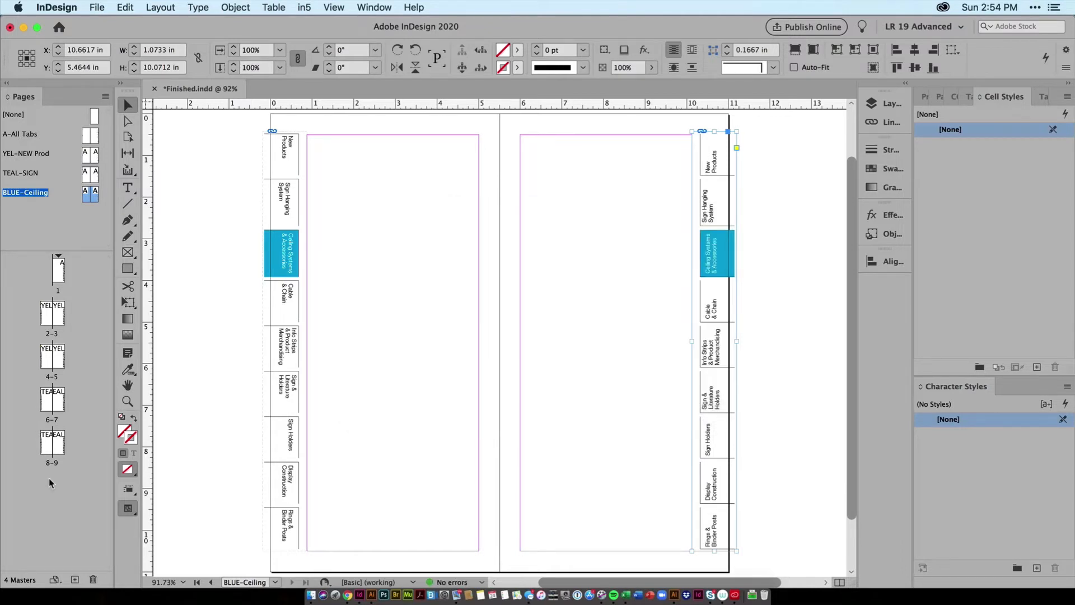
Step: Add three pages after page 9 and apply the BLUE-Ceiling master to pages 10–12
click(59, 447)
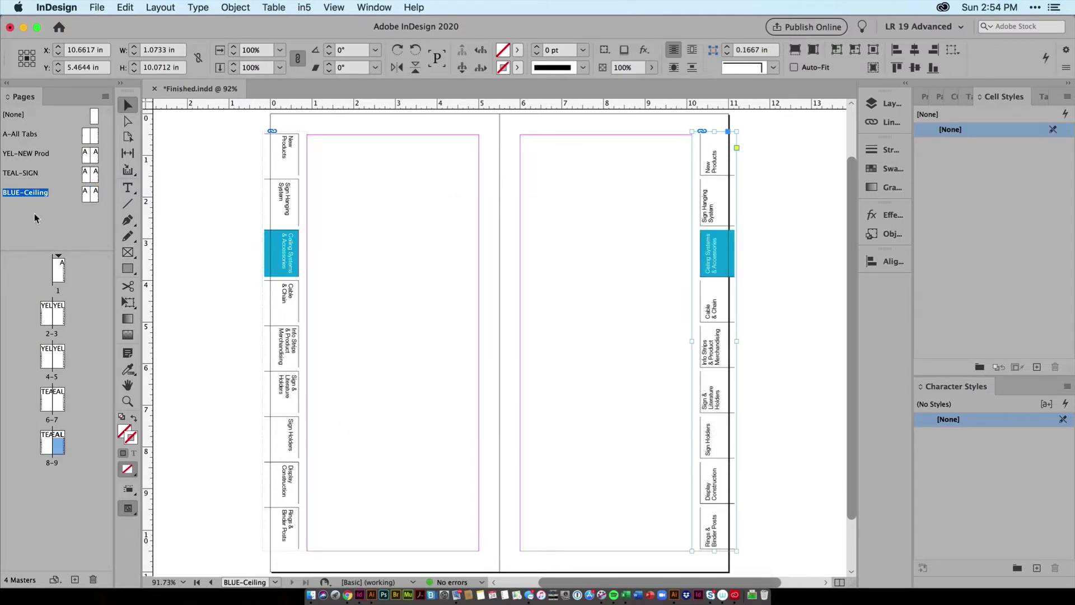
click(76, 582)
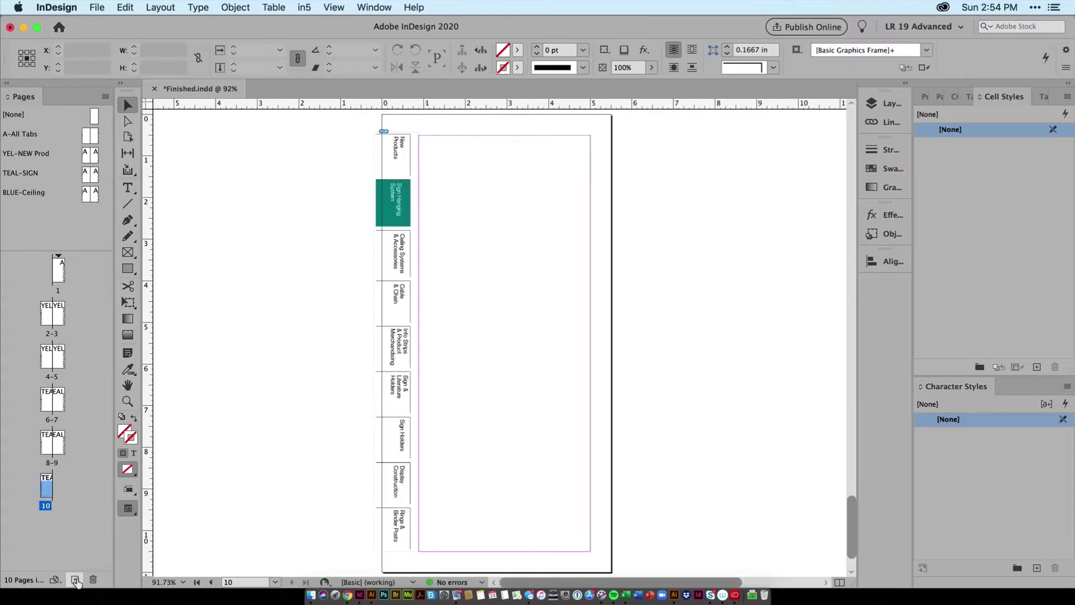
click(76, 582)
click(76, 583)
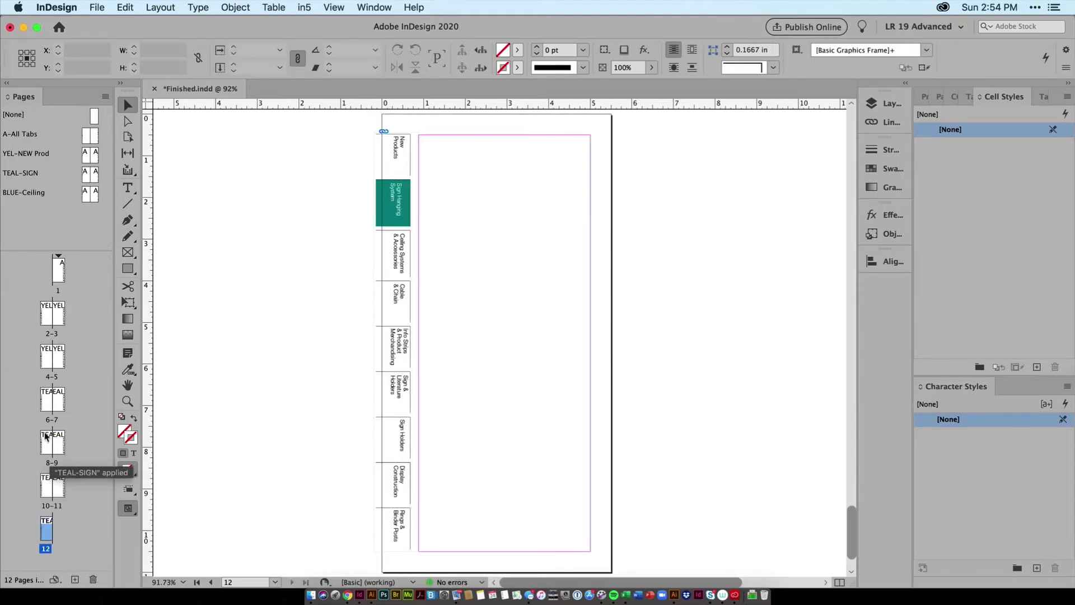
shift+click(52, 485)
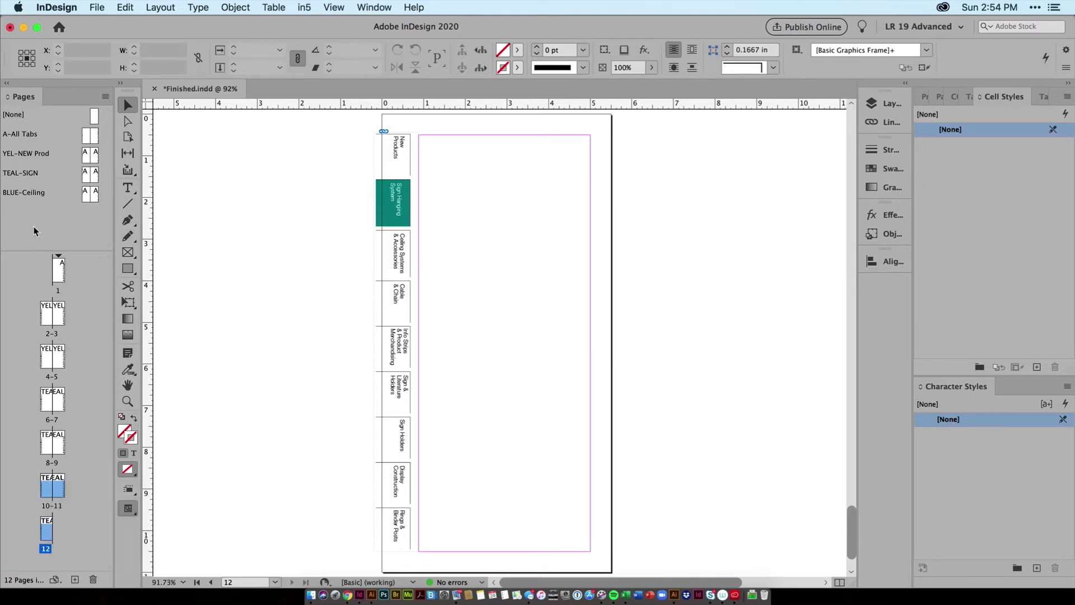
alt+click(29, 192)
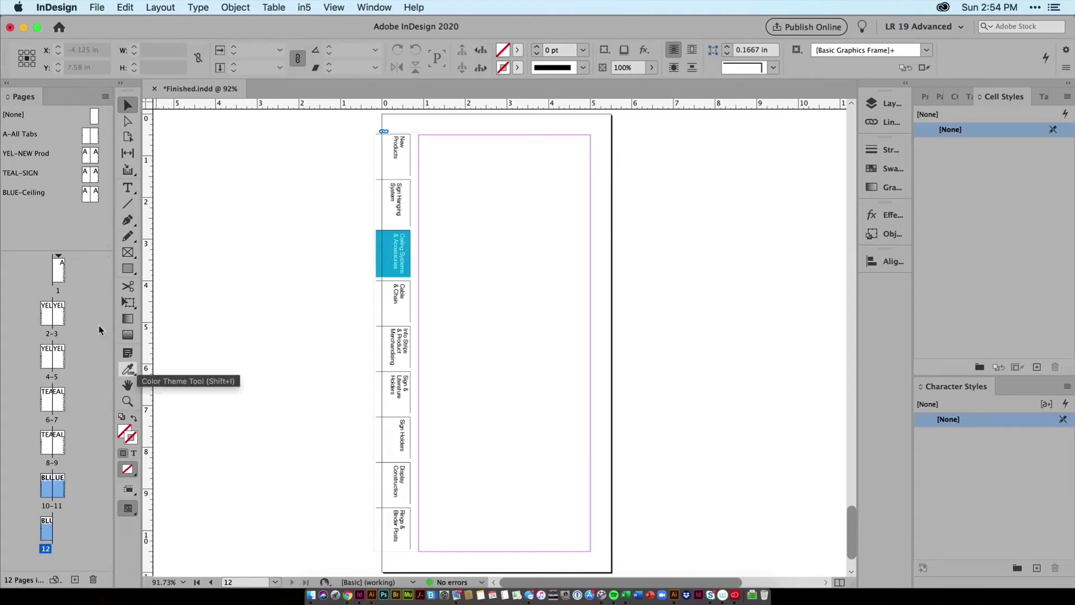
Step: Review the coloured tabs on spreads 4–5, 8–9 and 10–11
double_click(52, 353)
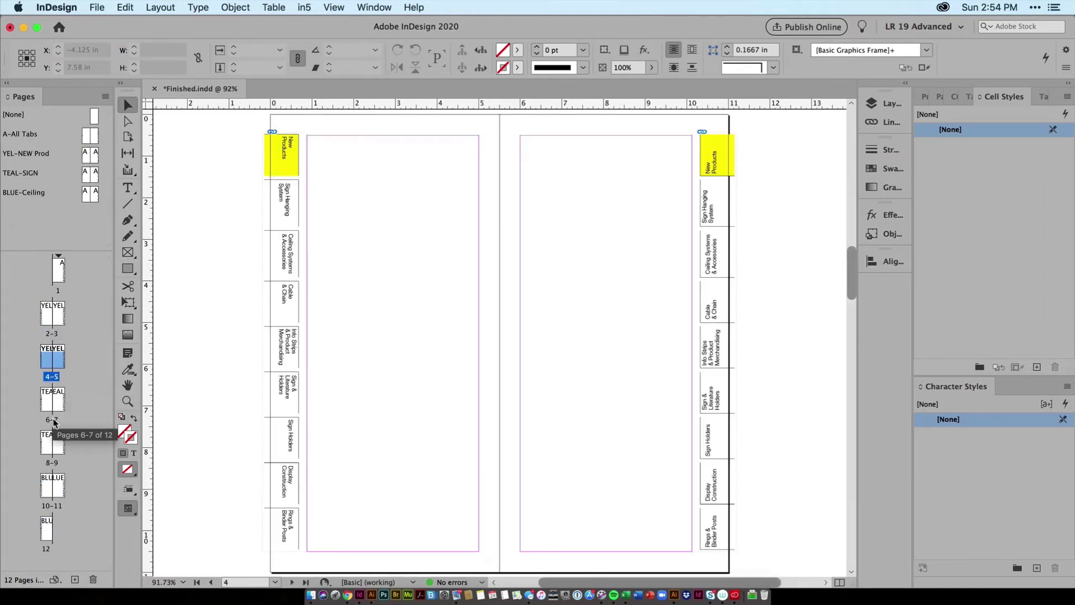
double_click(52, 462)
double_click(49, 506)
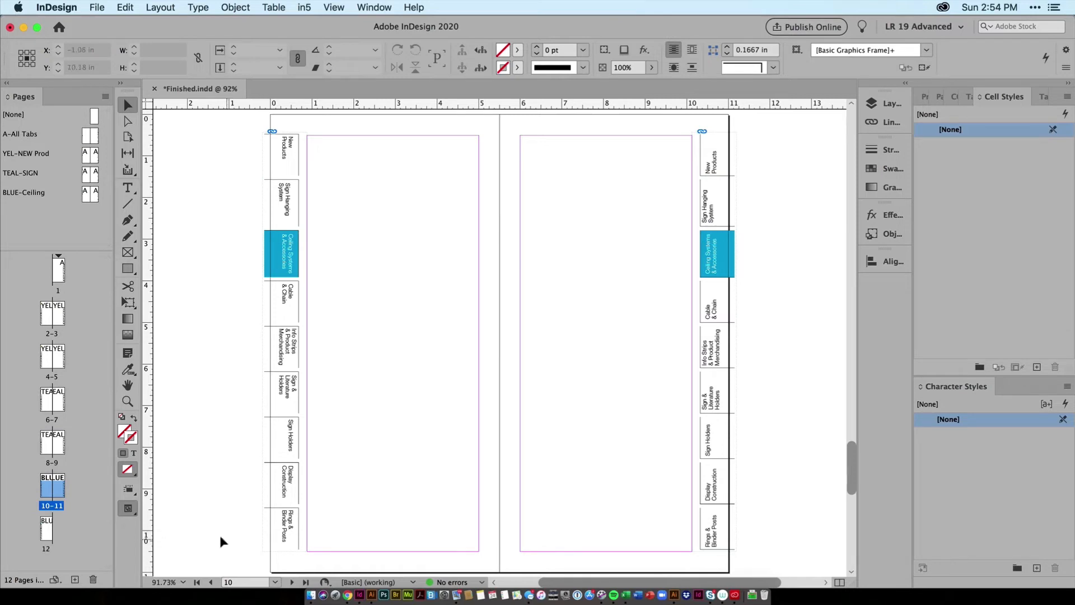
Step: Switch to Illustrator and retype "New" as "NEW" in both New Products labels on the ONEYellowNew Prod layer
click(371, 596)
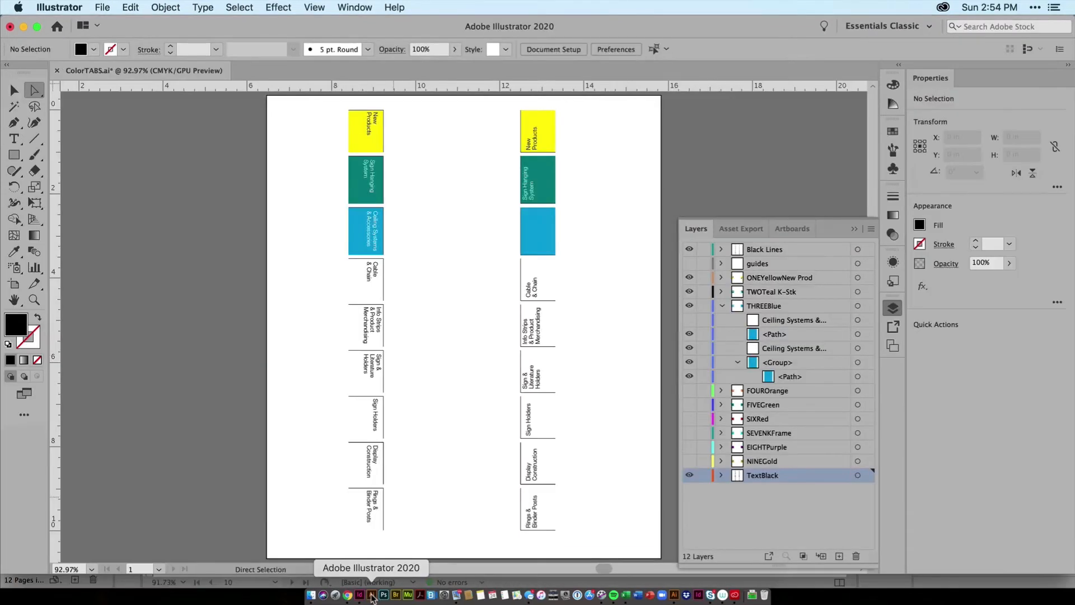
click(375, 116)
double_click(375, 117)
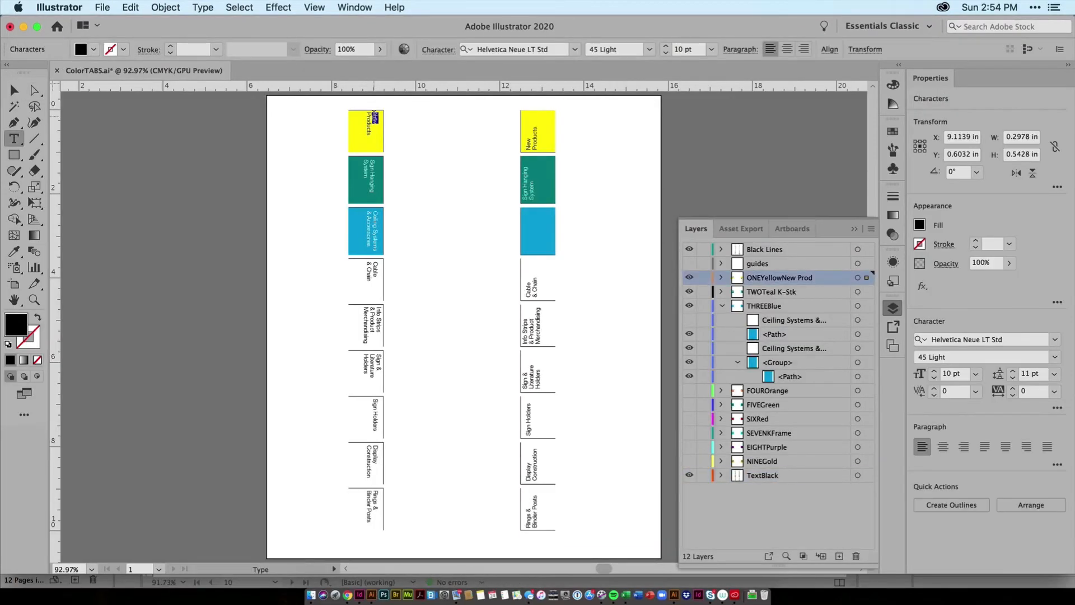
text(NEW)
click(527, 142)
Step: With the ONEYellowNew Prod layer hidden, retype "New" as "NEW" in both New Products labels on the TextBlack layer and save the file
click(689, 277)
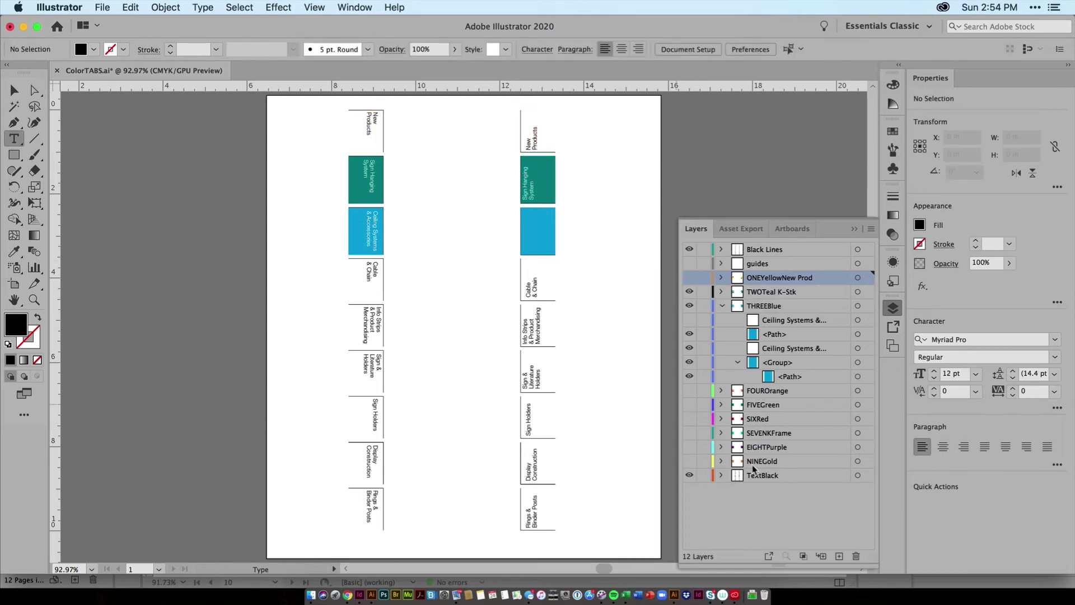
click(761, 476)
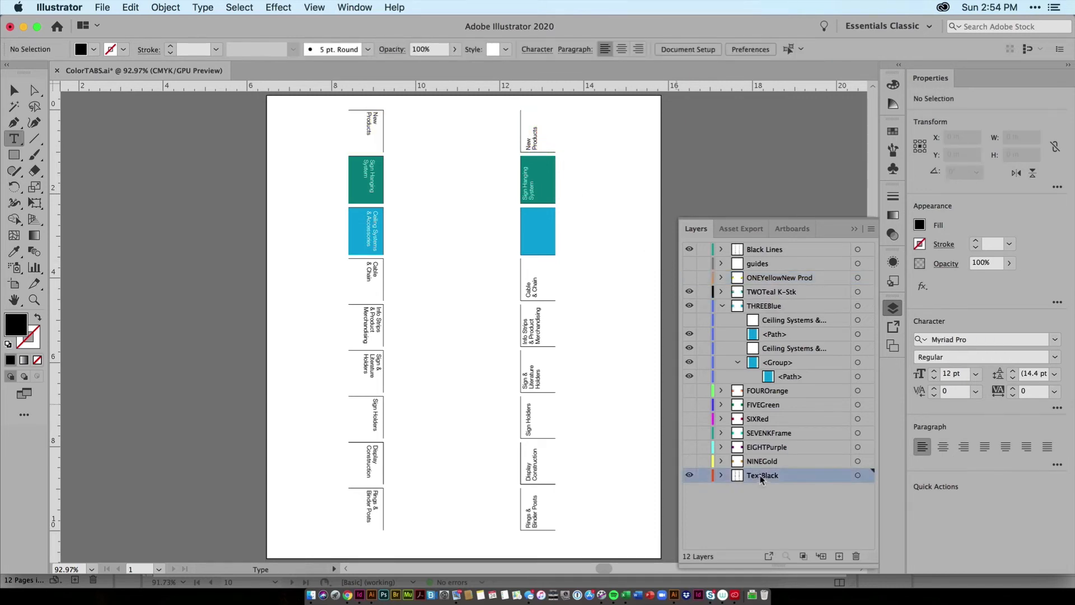
double_click(528, 143)
text(NEW)
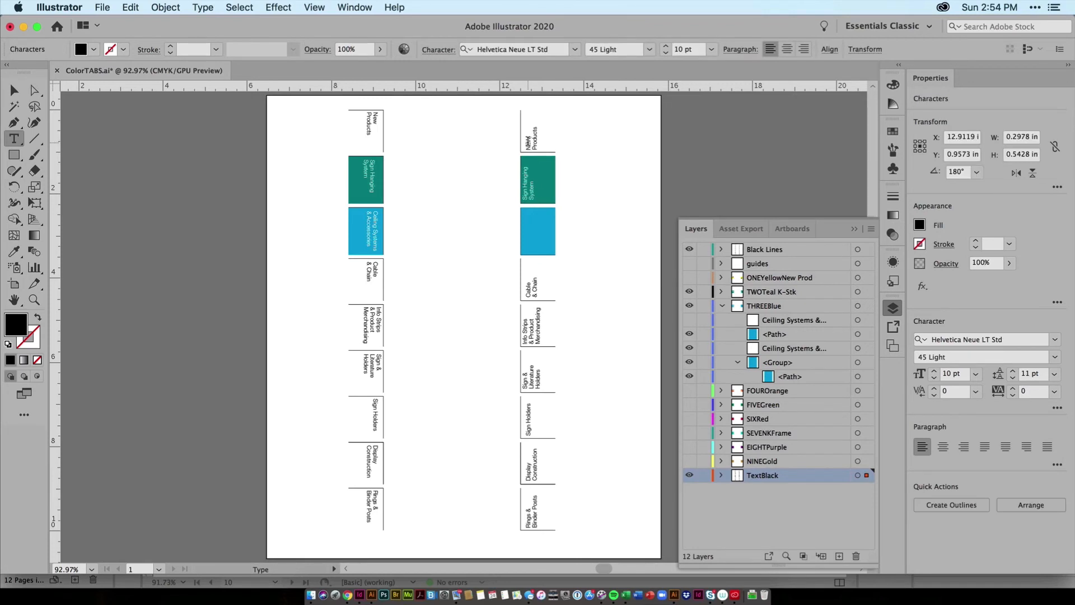
click(375, 116)
key(Escape)
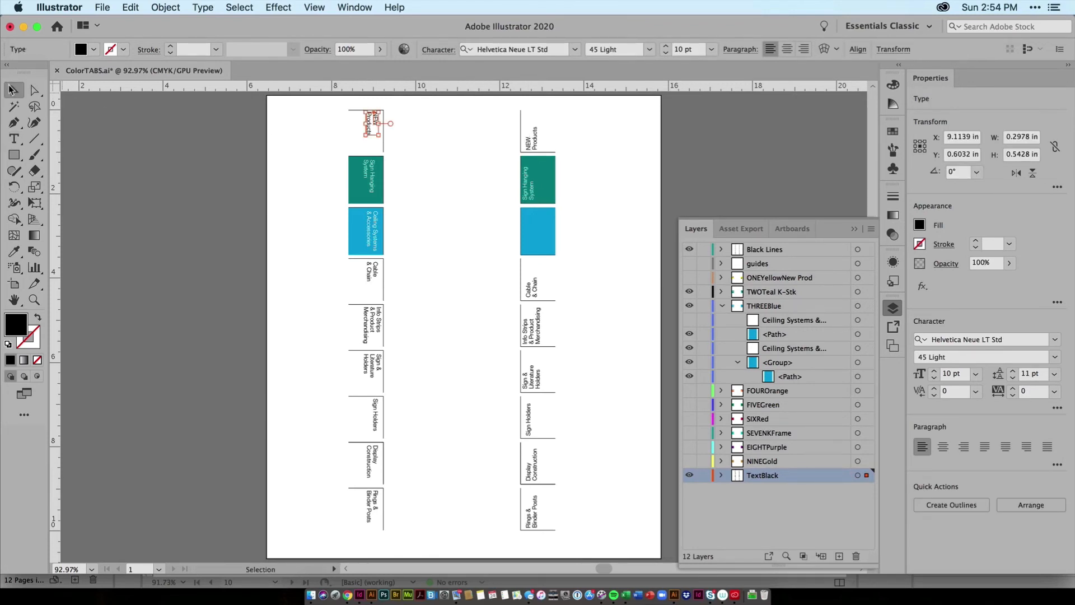
click(164, 174)
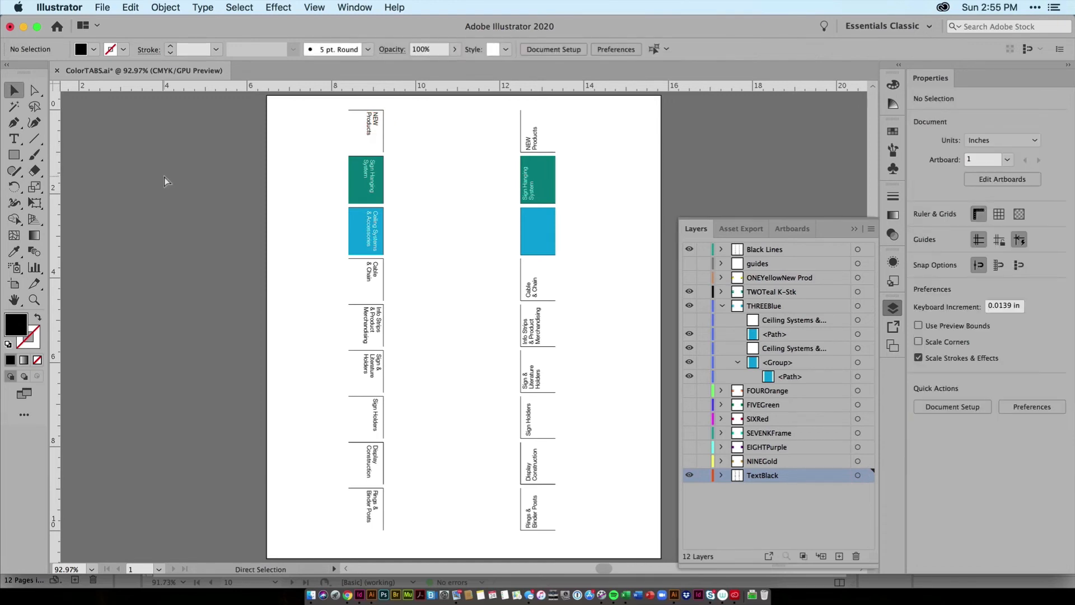
key(super+s)
Step: Switch to InDesign and update all modified ColorTABS.ai links
click(359, 595)
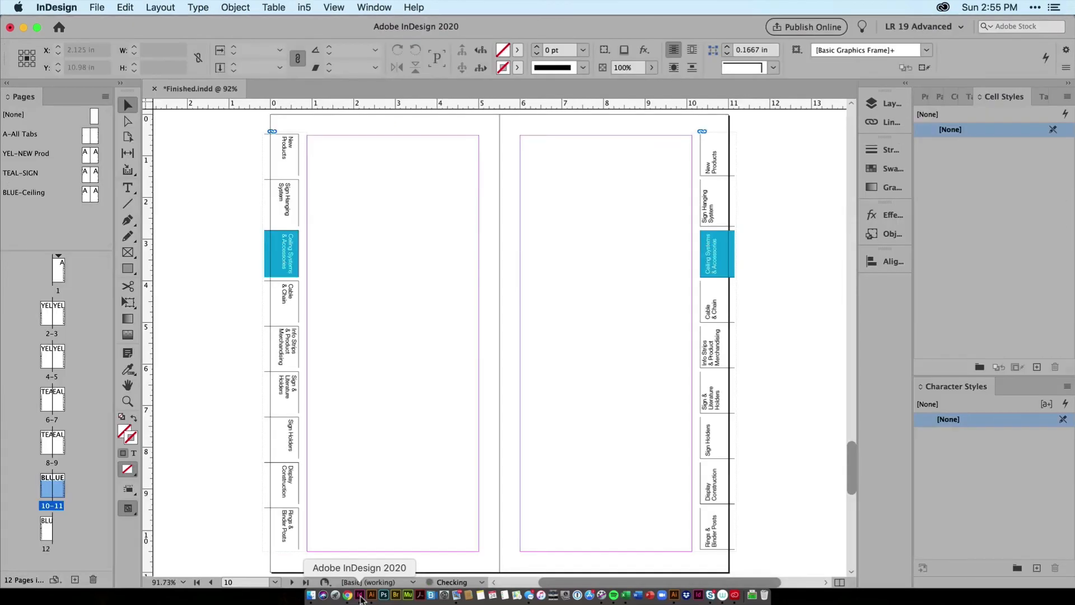
click(887, 122)
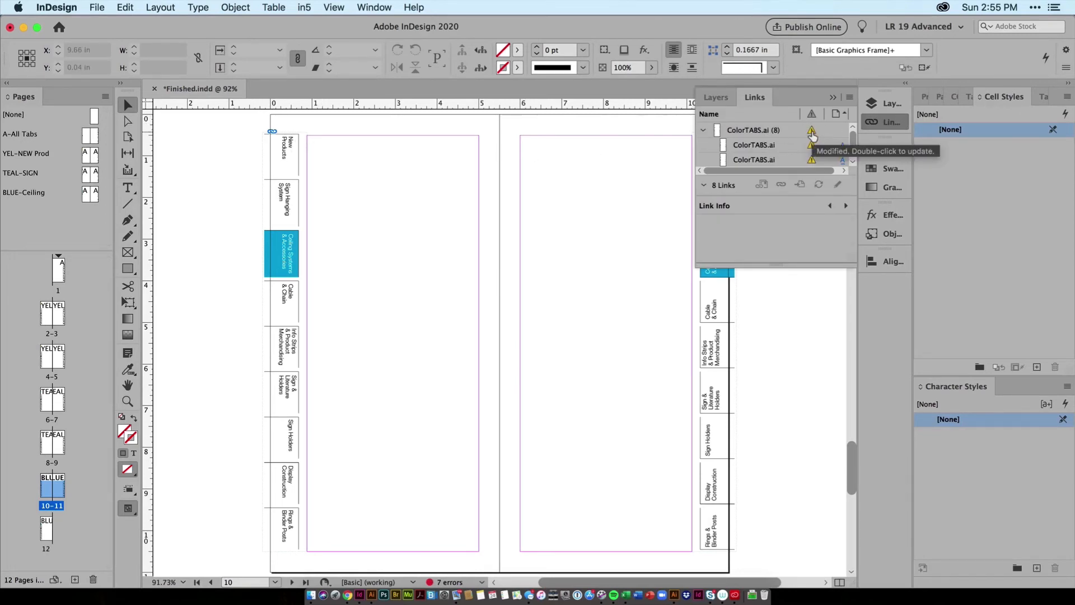
click(813, 134)
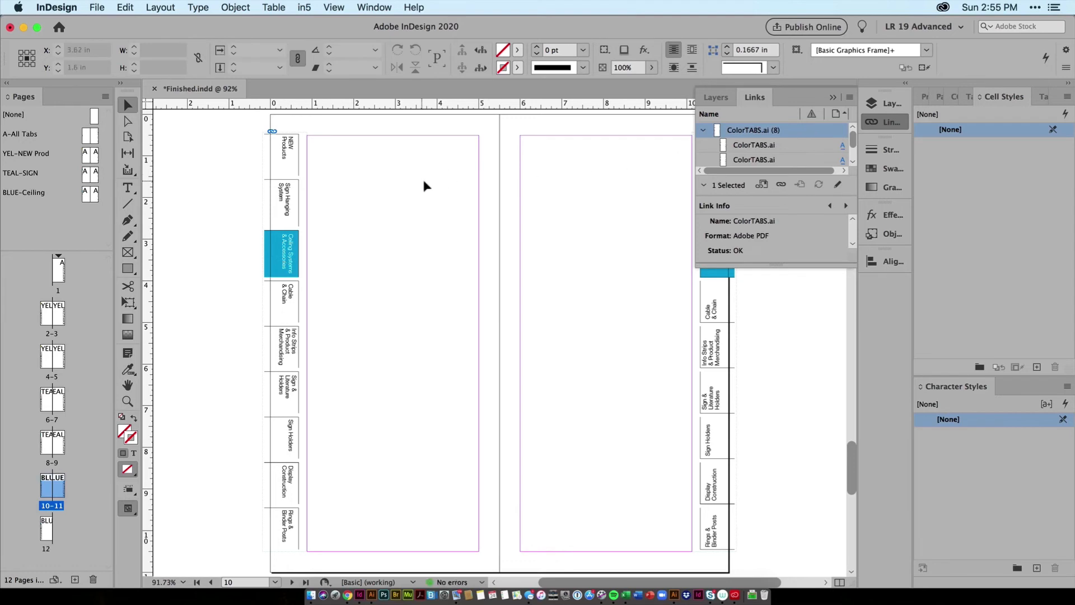
Step: Examine the updated New Products tabs on the TEAL-SIGN and YEL-NEW Prod masters
click(761, 98)
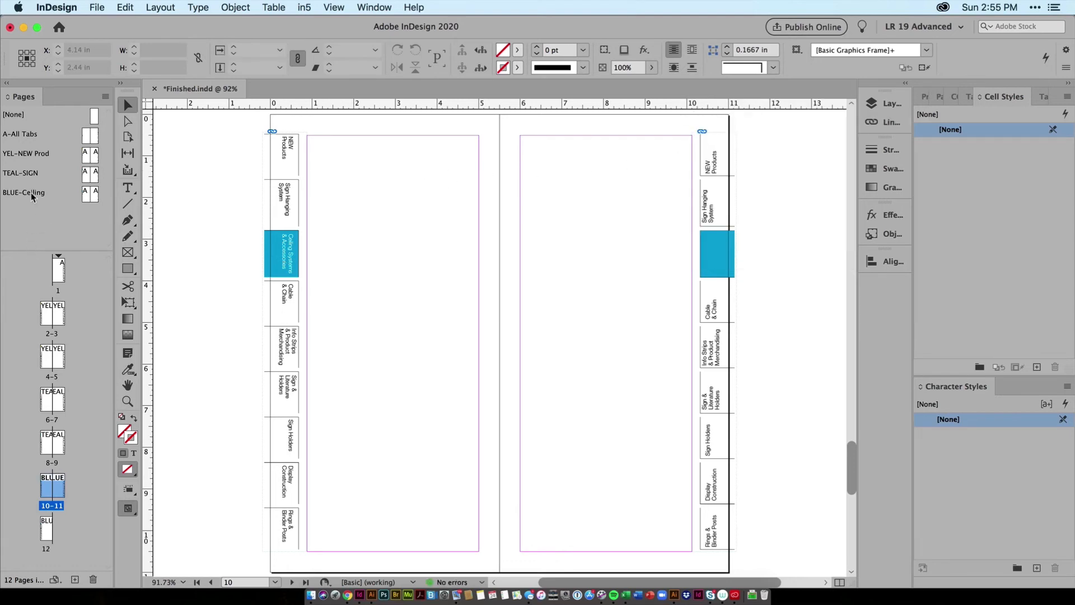
double_click(22, 173)
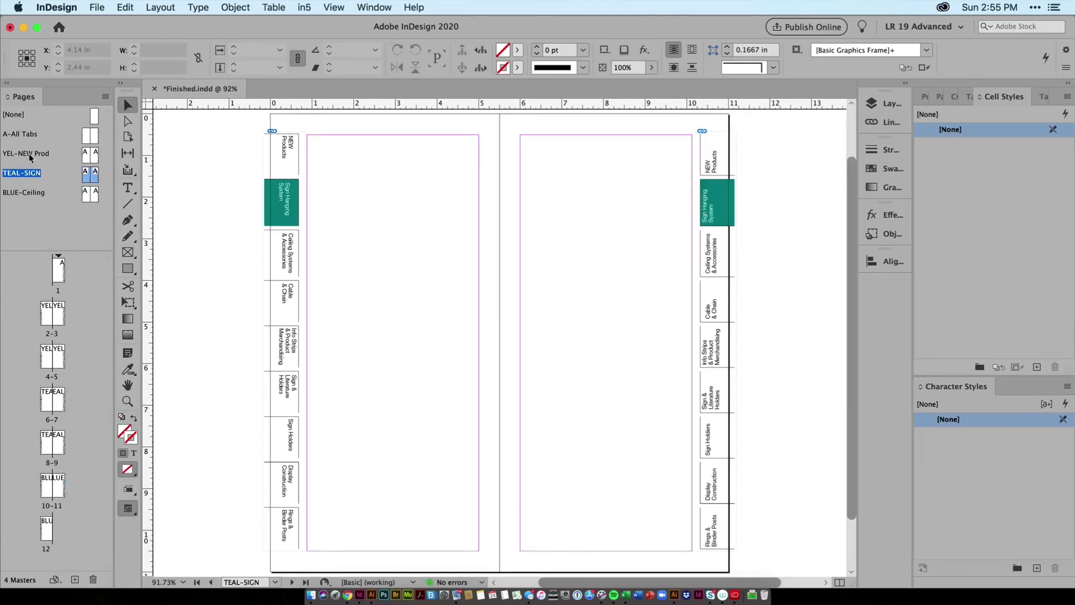
double_click(28, 154)
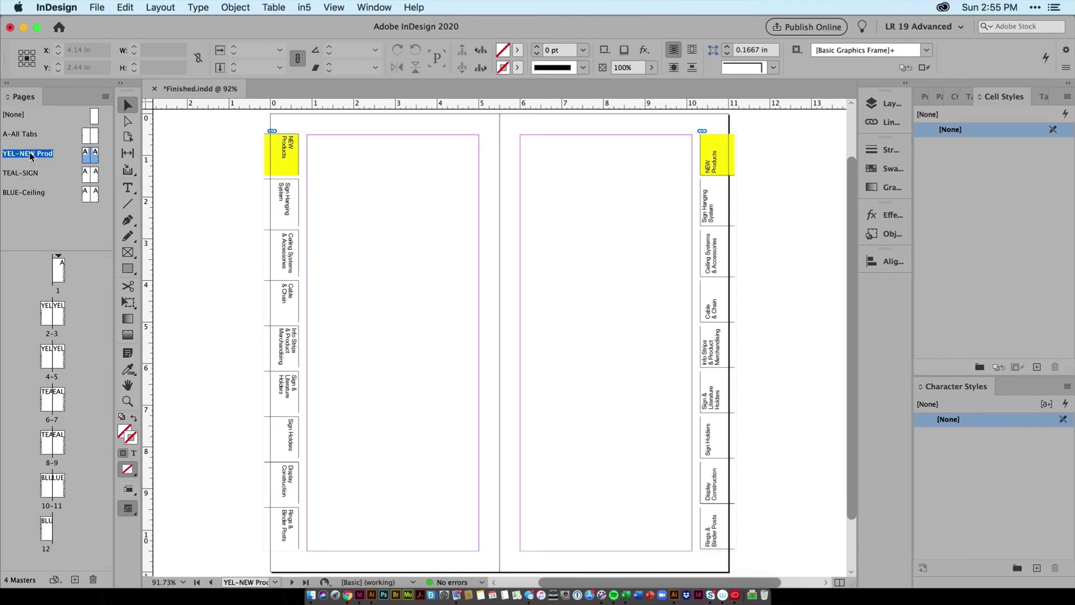